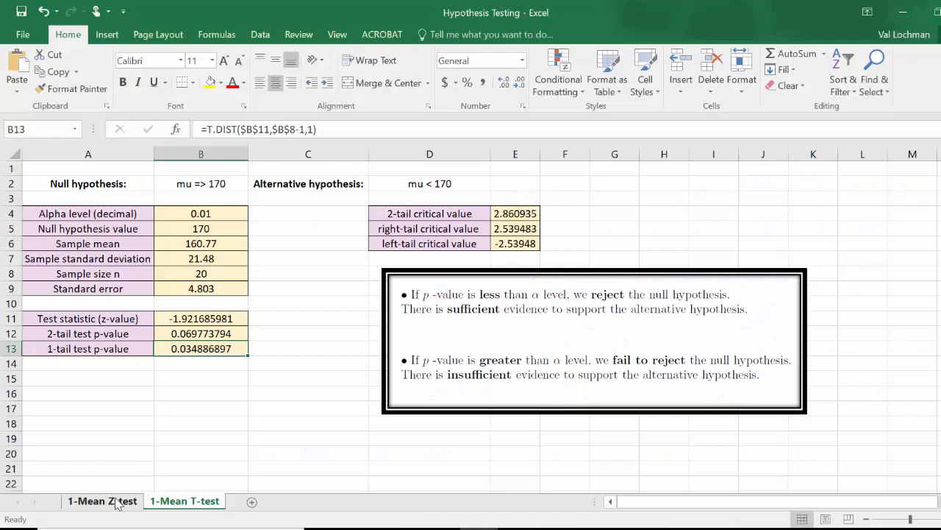
Look over the 1-Mean Z-test and 1-Mean T-test sheets, then switch to the MathXL homework to read problem 9.3.17-T.
left_click(120, 501)
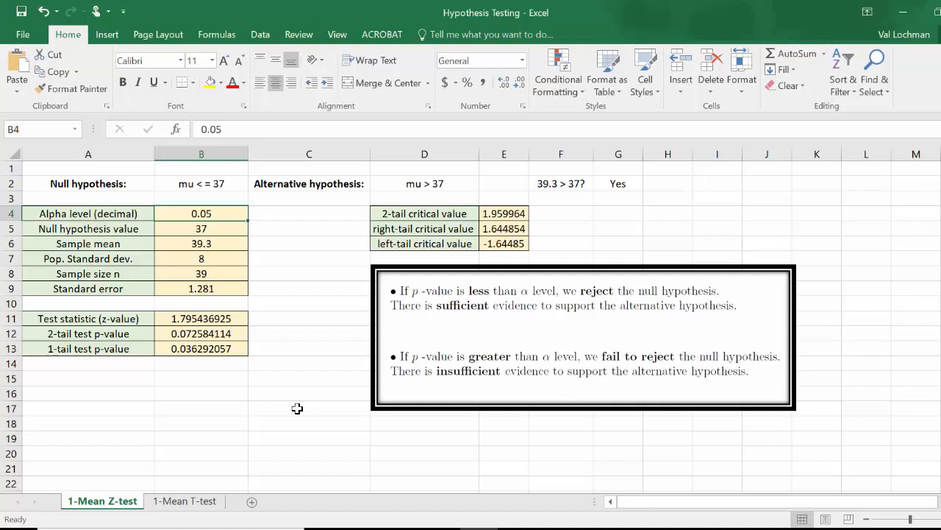
left_click(184, 501)
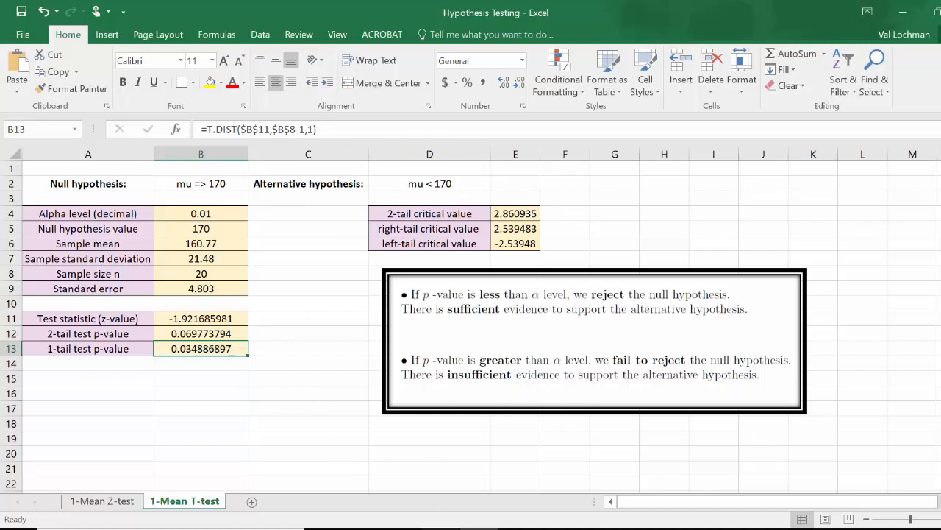
mouse_move(439, 528)
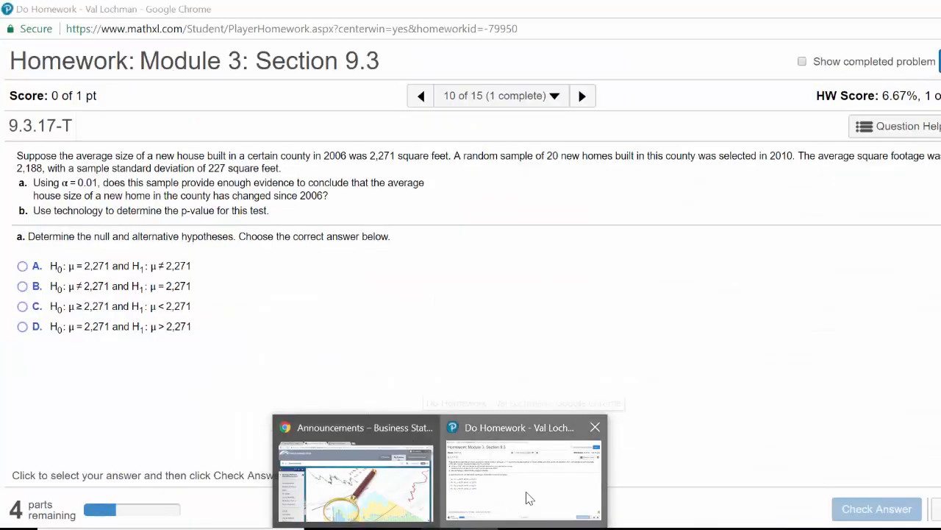
left_click(529, 498)
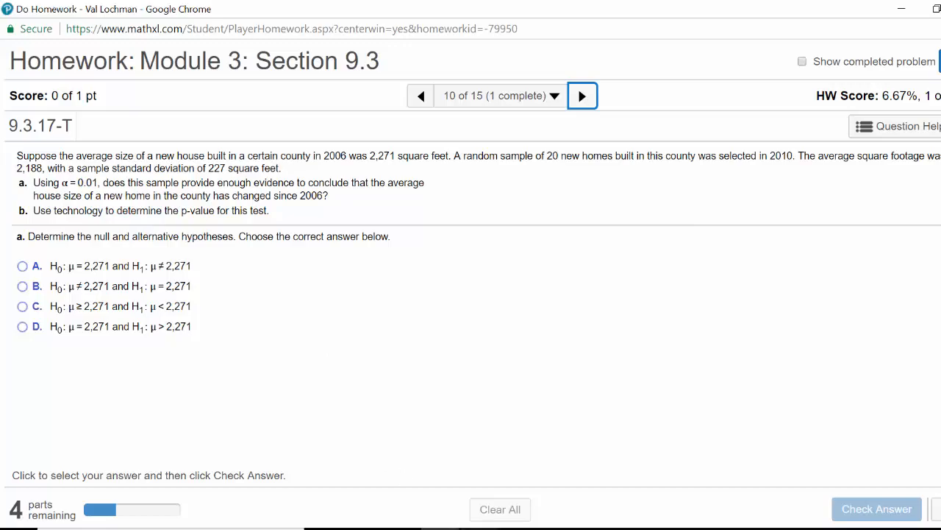
Switch to the Excel workbook and set the null hypothesis in B2 of the 1-Mean T-test sheet to "mu = 2271".
left_click(477, 528)
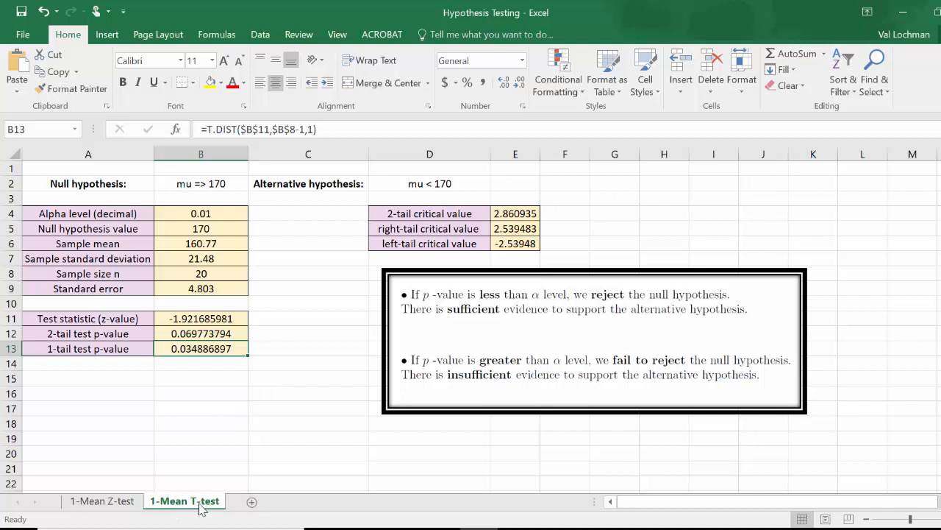
left_click(222, 185)
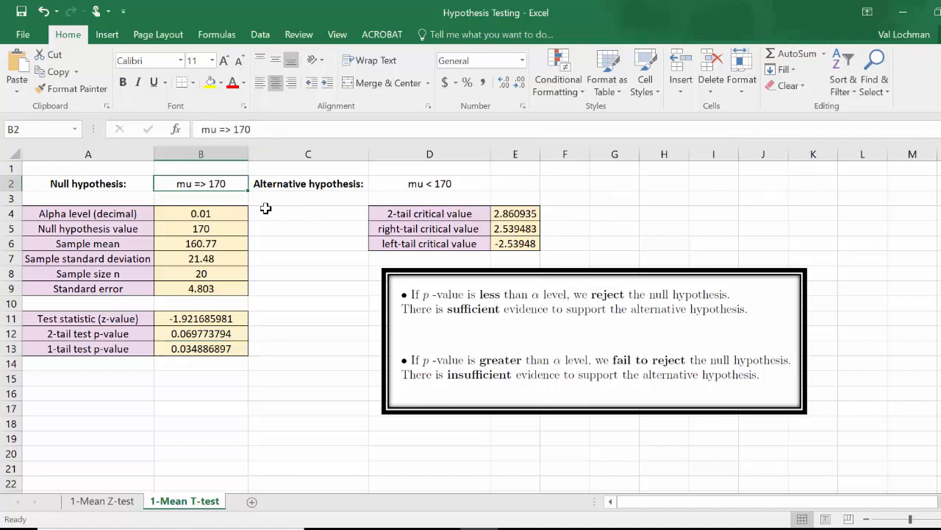
key("alt+Tab")
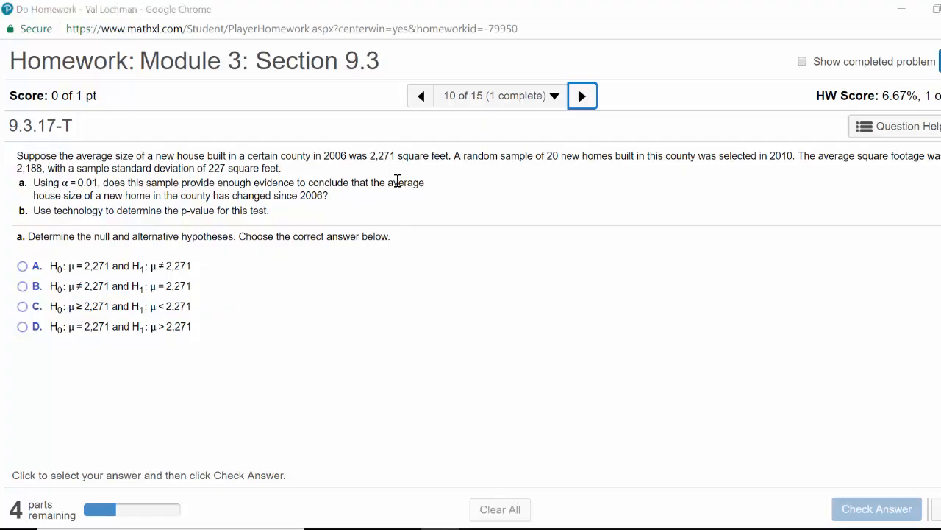
key("alt+Tab")
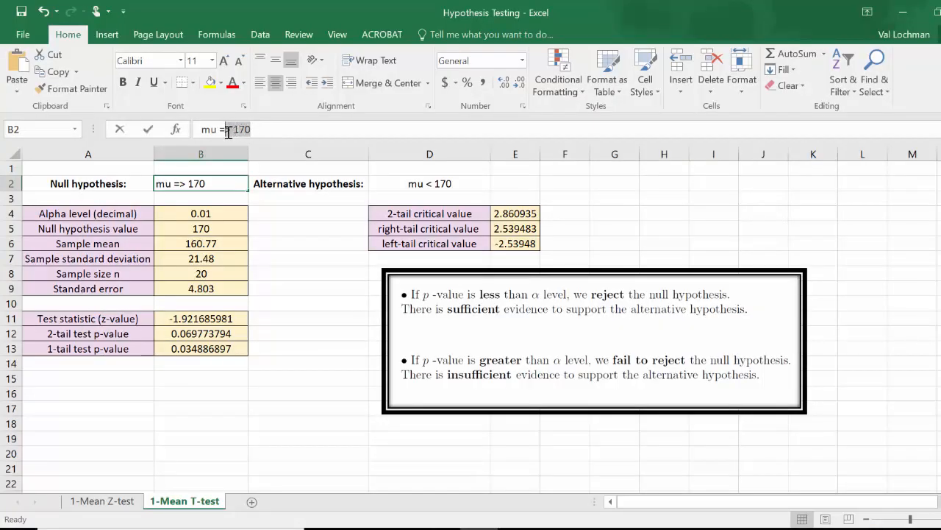
key("Delete")
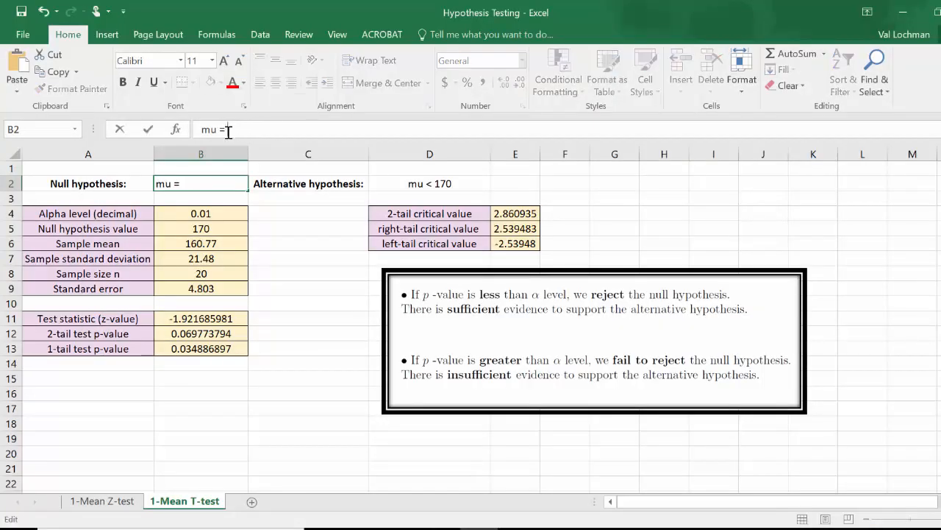
type("2271")
key("Tab")
Set the alternative hypothesis in D2 to "mu not = 2271", consulting question a of the homework problem.
left_click(441, 185)
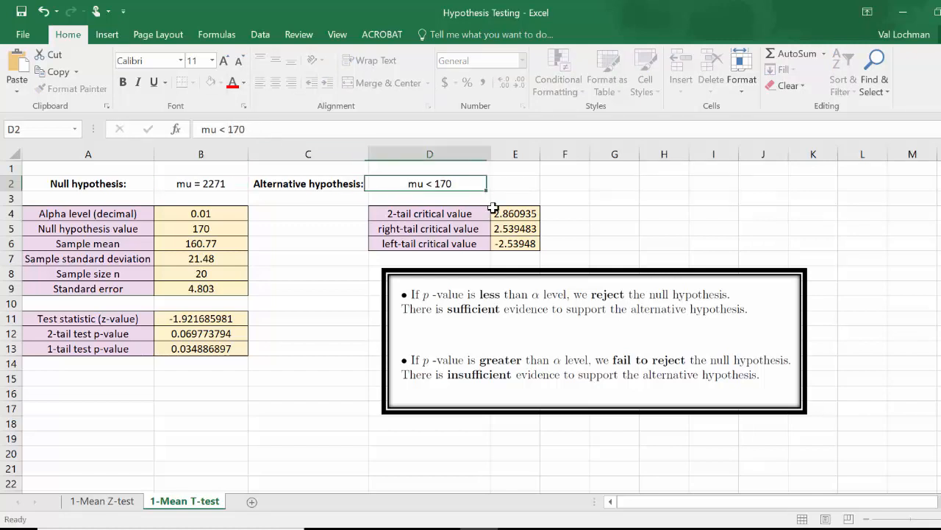
left_click_drag(245, 130, 221, 131)
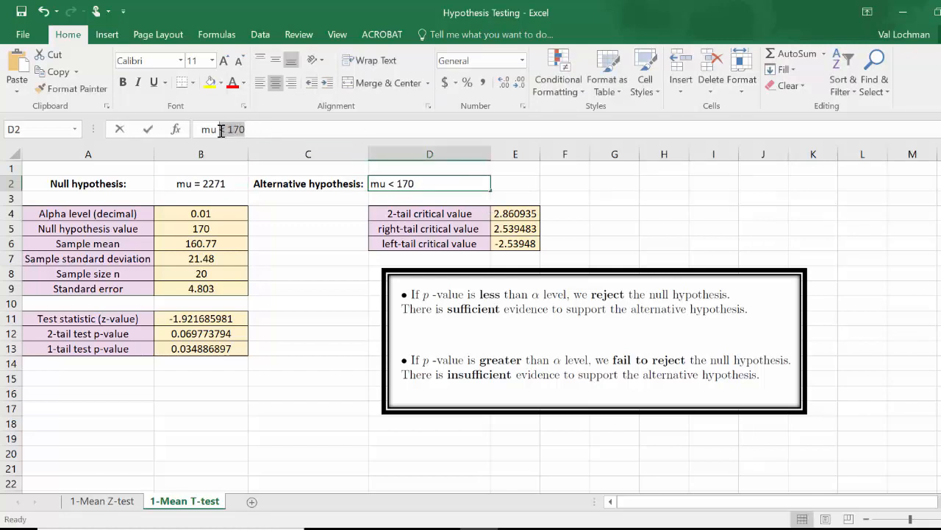
key("alt+Tab")
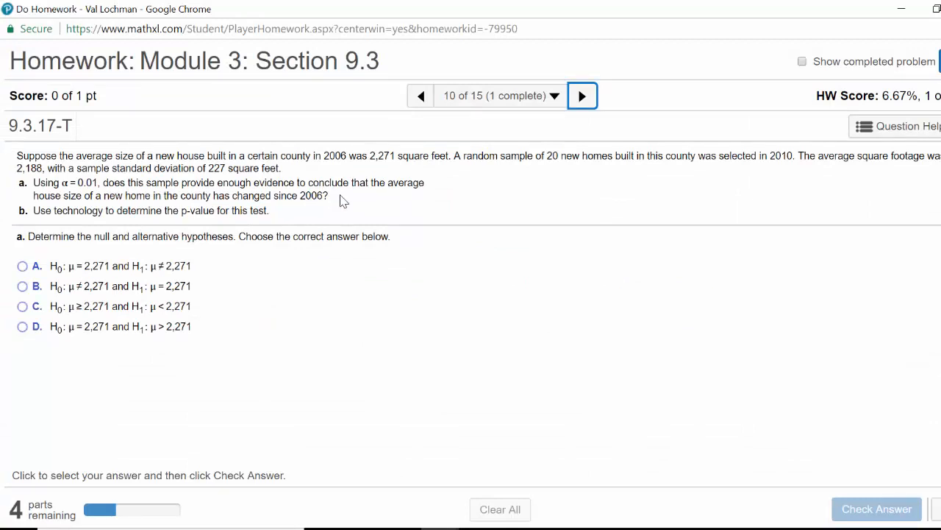
left_click_drag(328, 195, 33, 182)
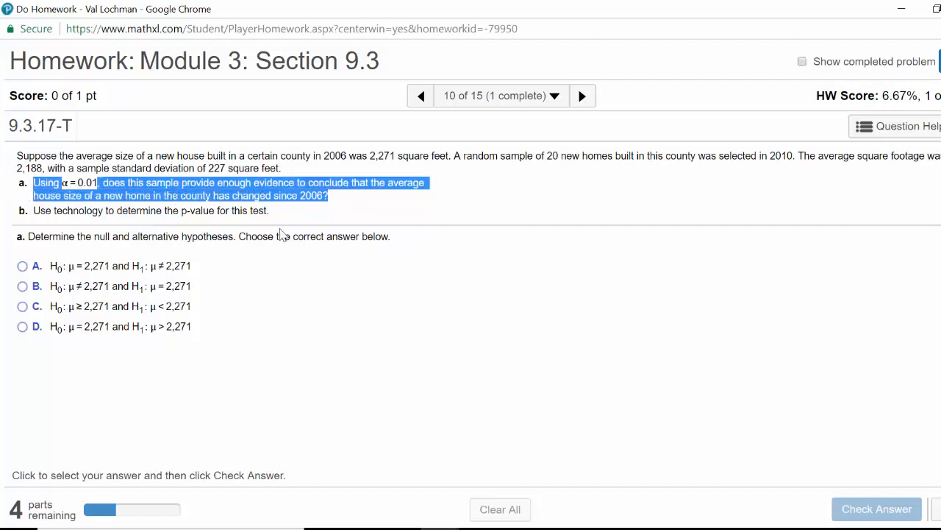
key("alt+Tab")
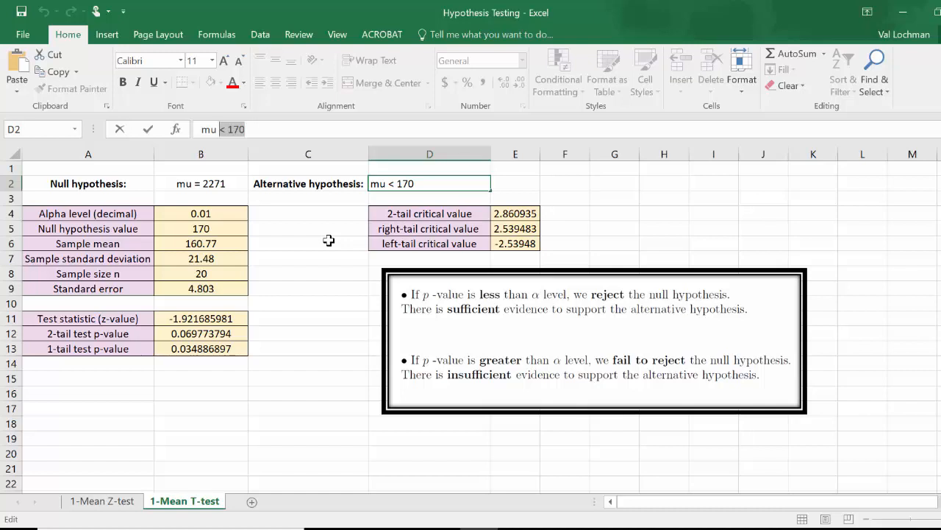
type("not")
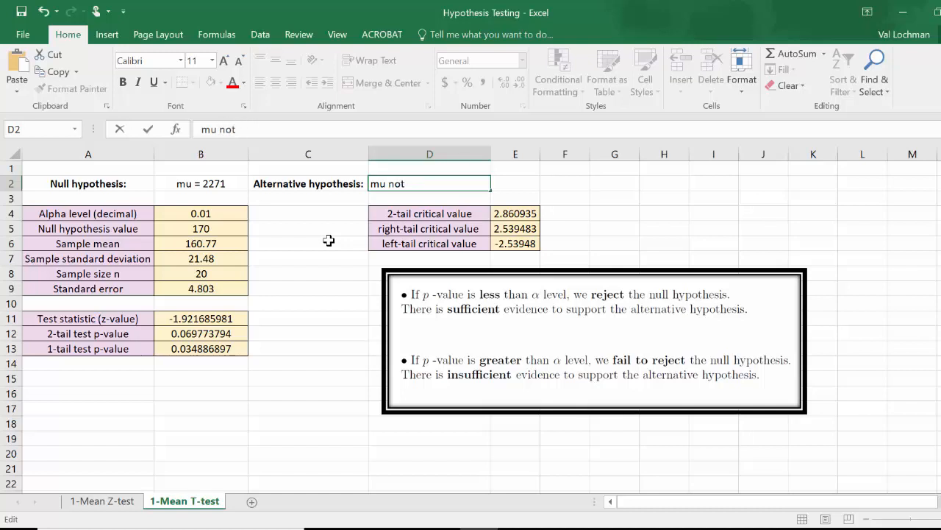
type(" = 2271")
left_click(585, 181)
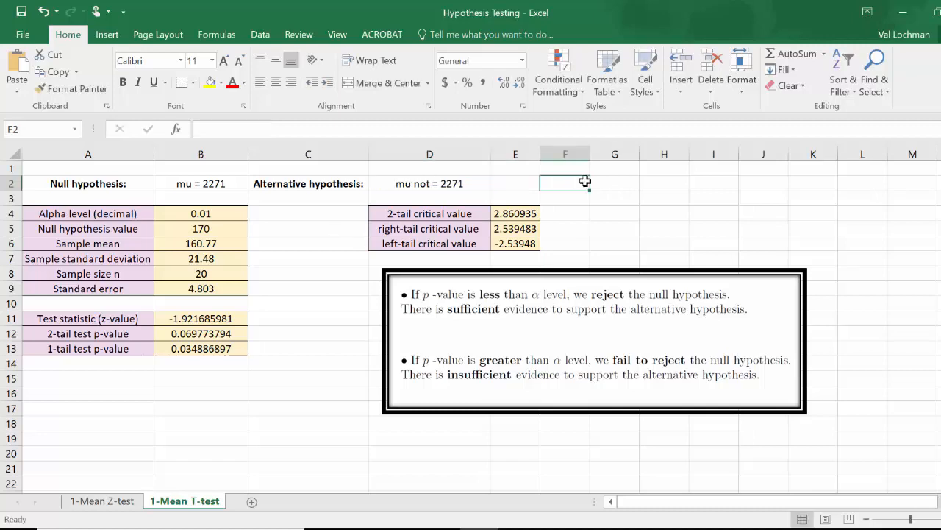
Switch to the MathXL homework and submit answer A (H0: μ = 2,271 and H1: μ ≠ 2,271) for the hypotheses.
key("alt+Tab")
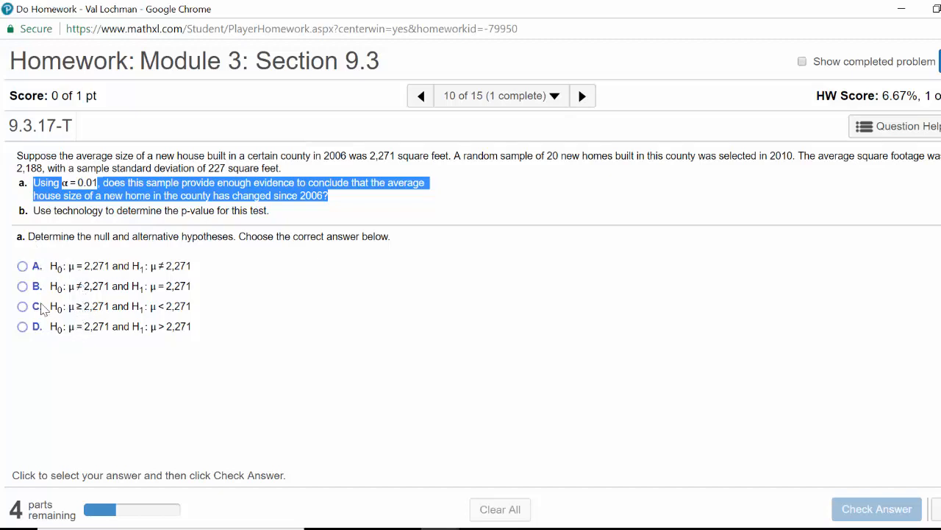
left_click(22, 267)
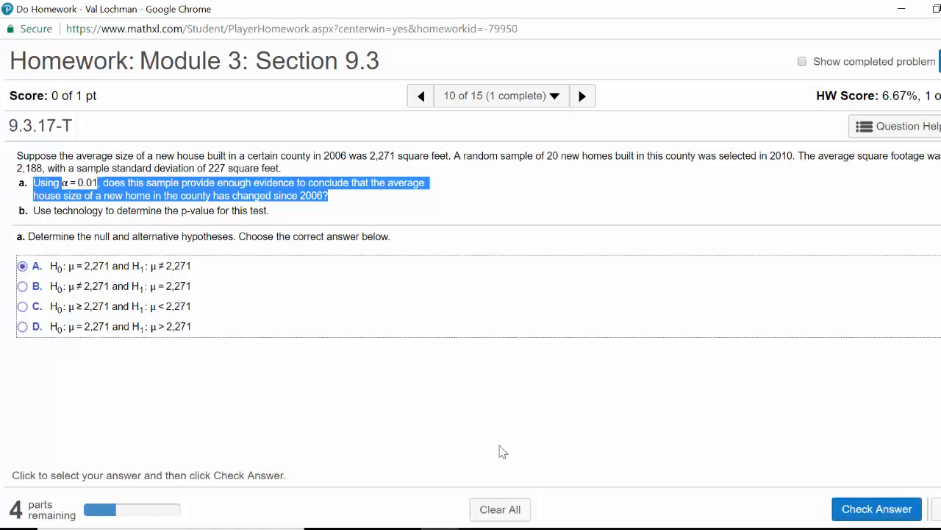
left_click(876, 509)
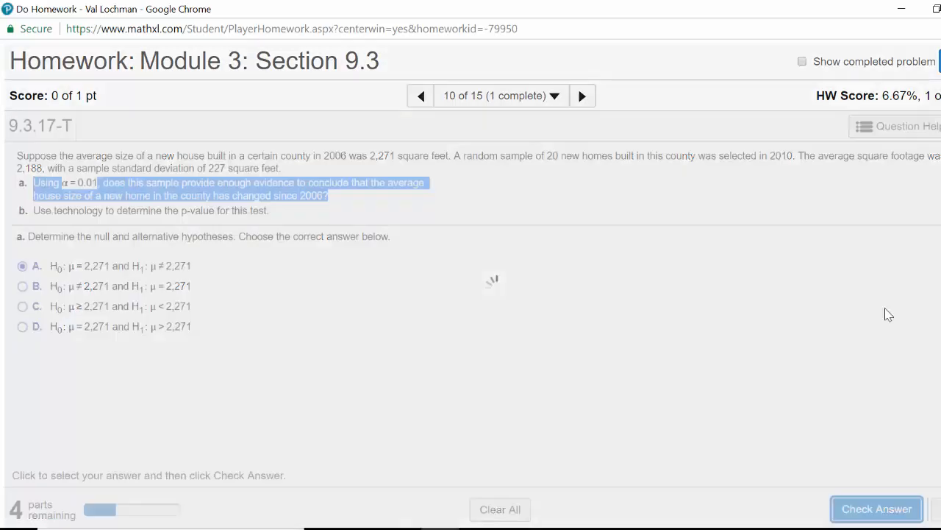
left_click(540, 296)
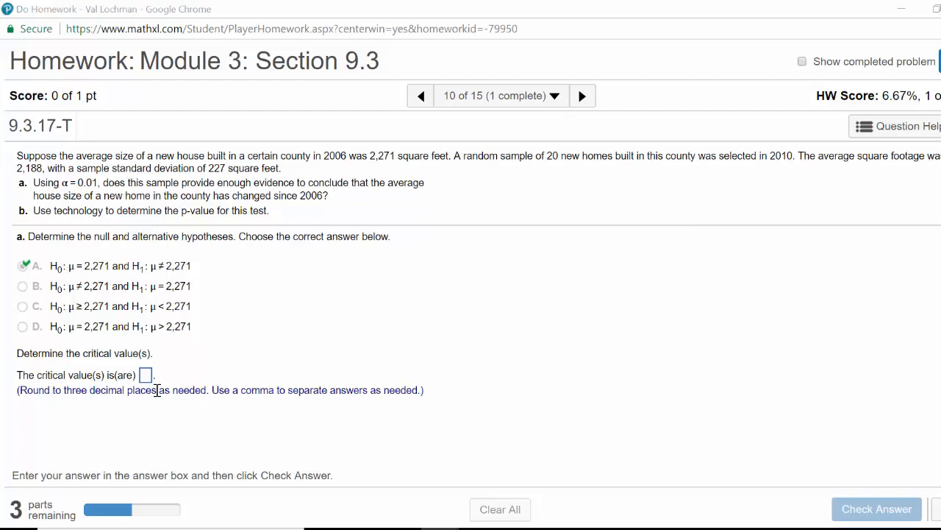
Switch to the Excel workbook and set the null hypothesis value in B5 to 2271.
key("alt+Tab")
left_click(209, 213)
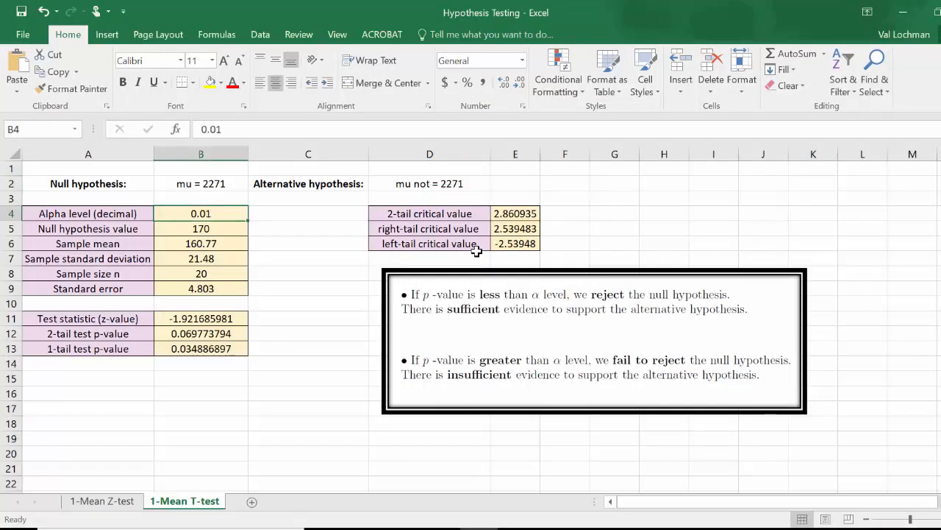
left_click(222, 229)
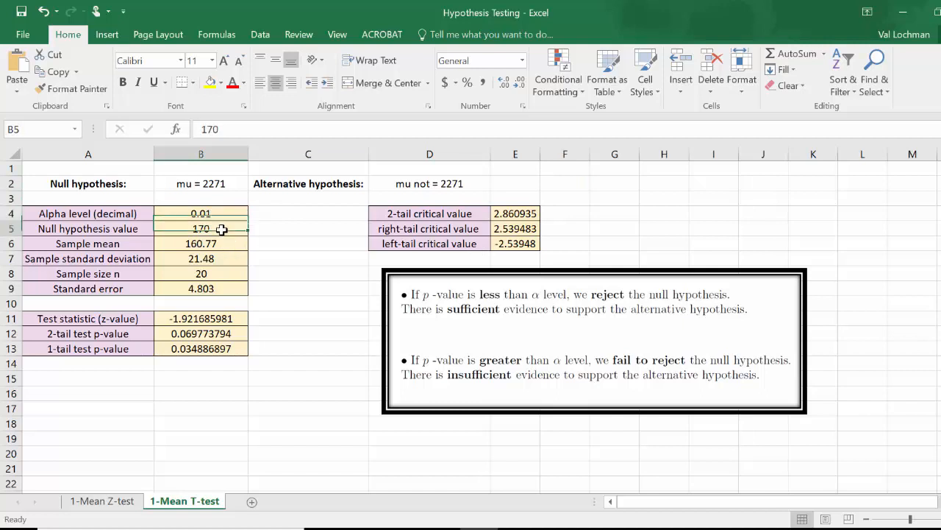
type("22")
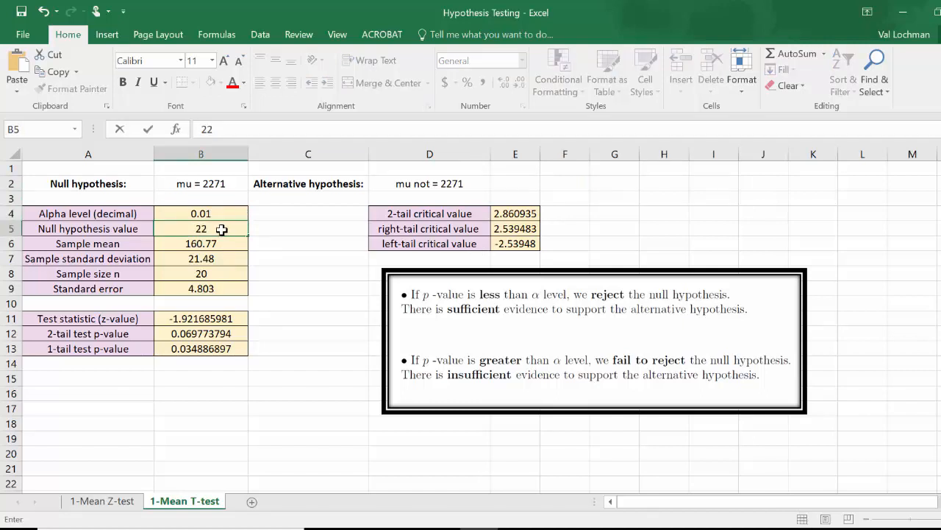
type("71")
key("Return")
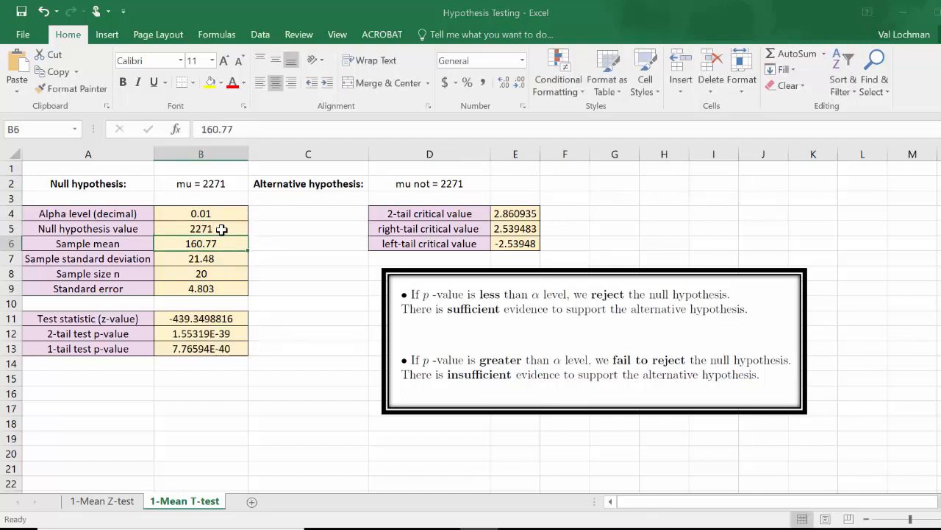
Enter the homework problem's sample mean of 2188 in B6 and sample standard deviation of 227 in B7.
key("alt+Tab")
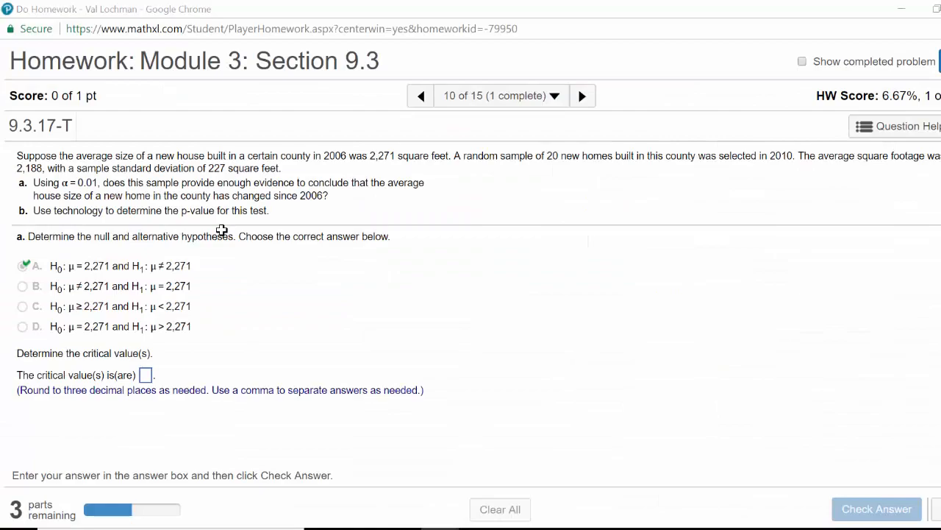
key("alt+Tab")
type("2188")
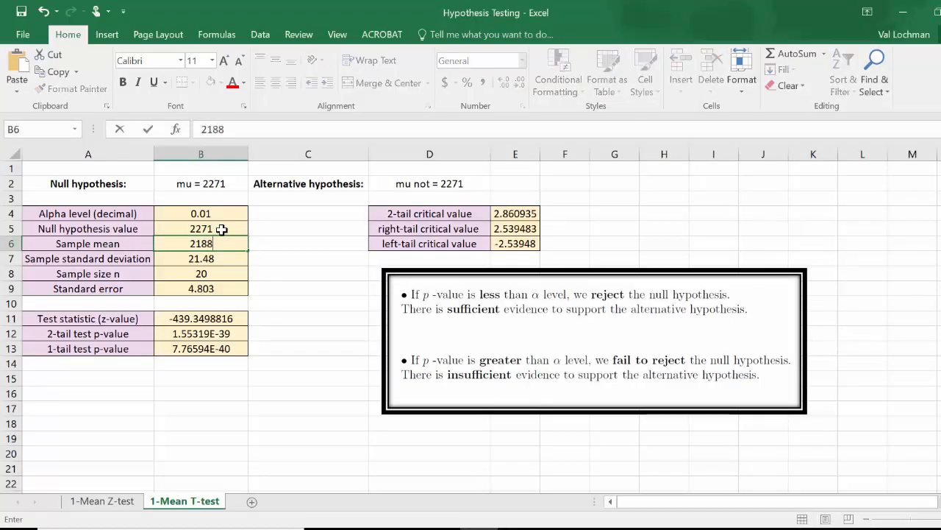
key("Return")
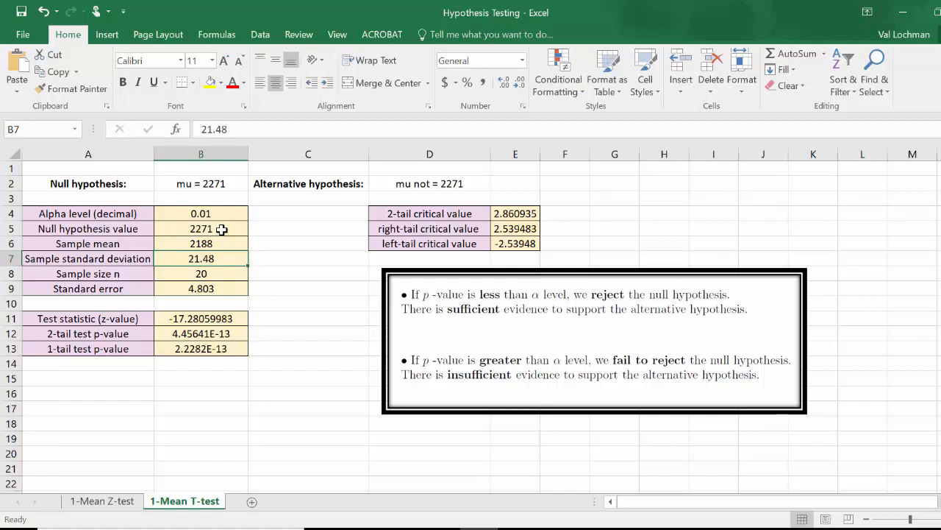
key("alt+Tab")
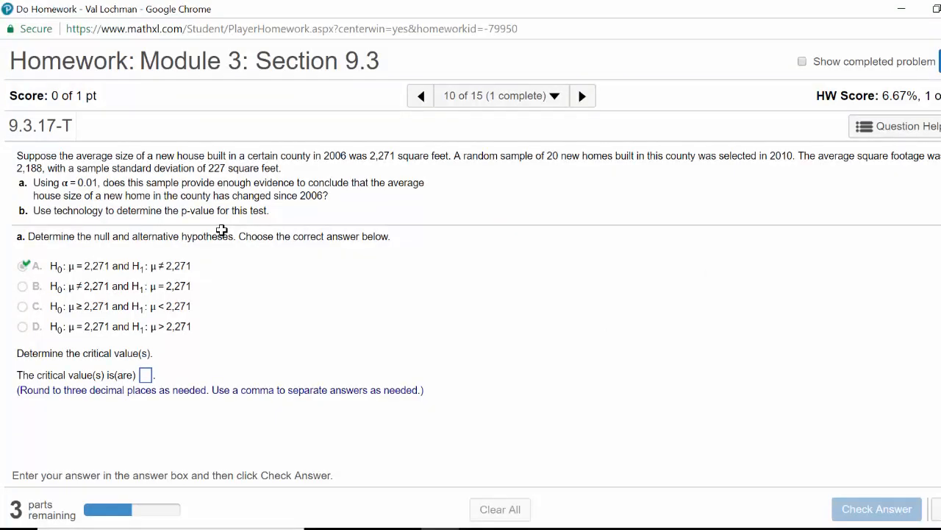
key("alt+Tab")
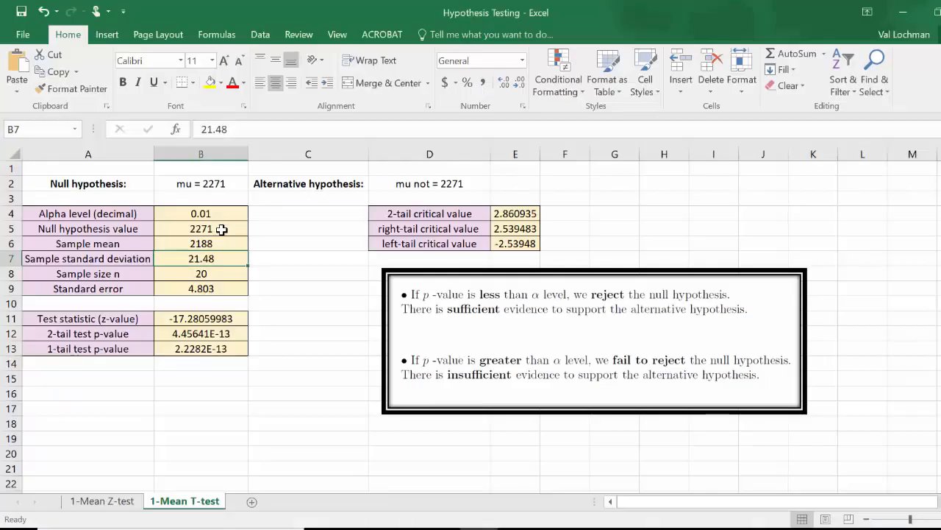
type("227")
key("Return")
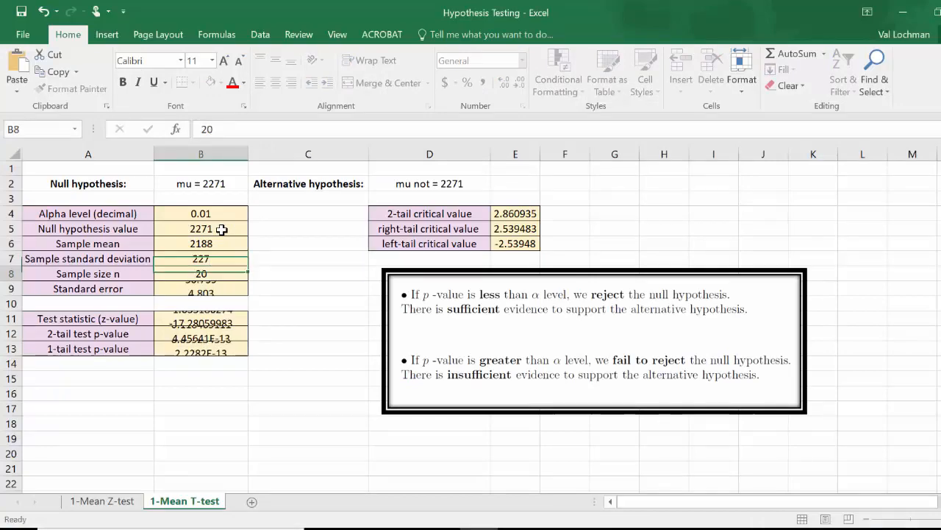
Compare the sample size with the homework problem and inspect the 2-tail critical value in E4.
key("alt+Tab")
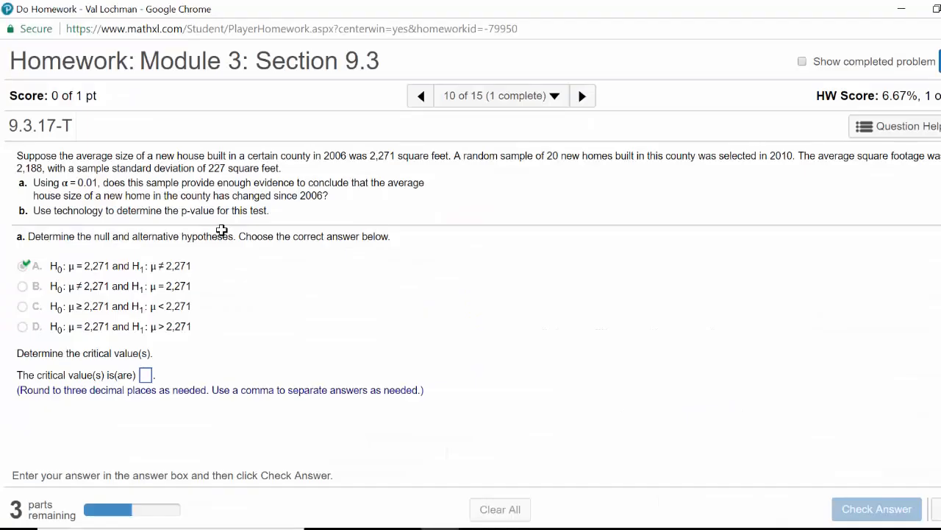
key("alt+Tab")
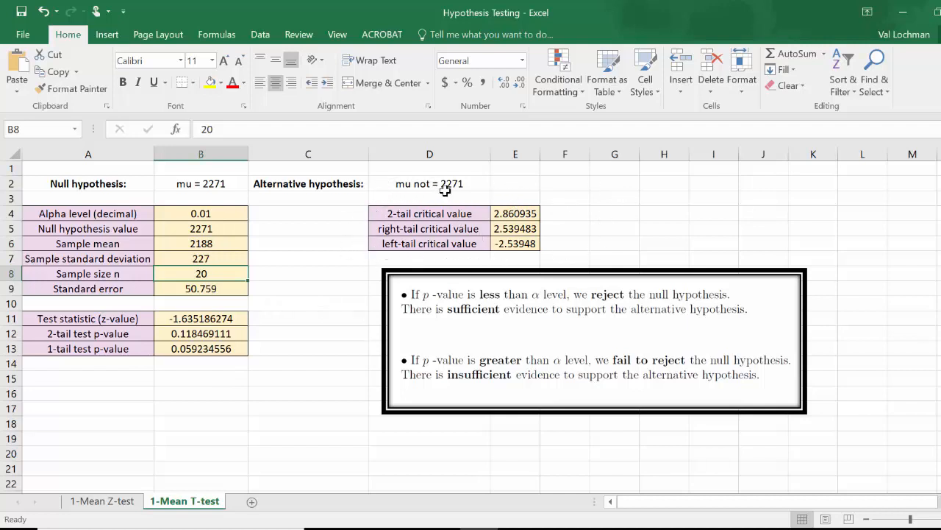
left_click(514, 215)
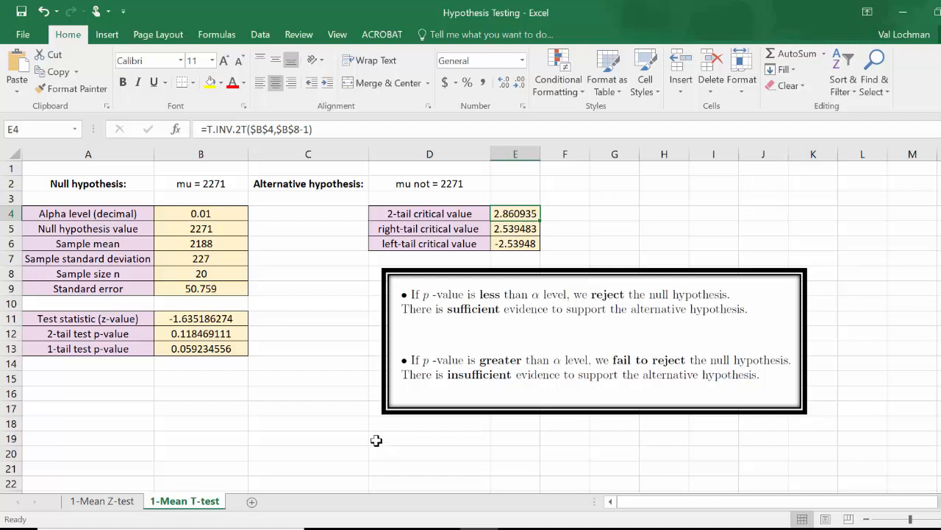
Change the test statistic label in A11 to "Test statistic (t-value)".
left_click(128, 318)
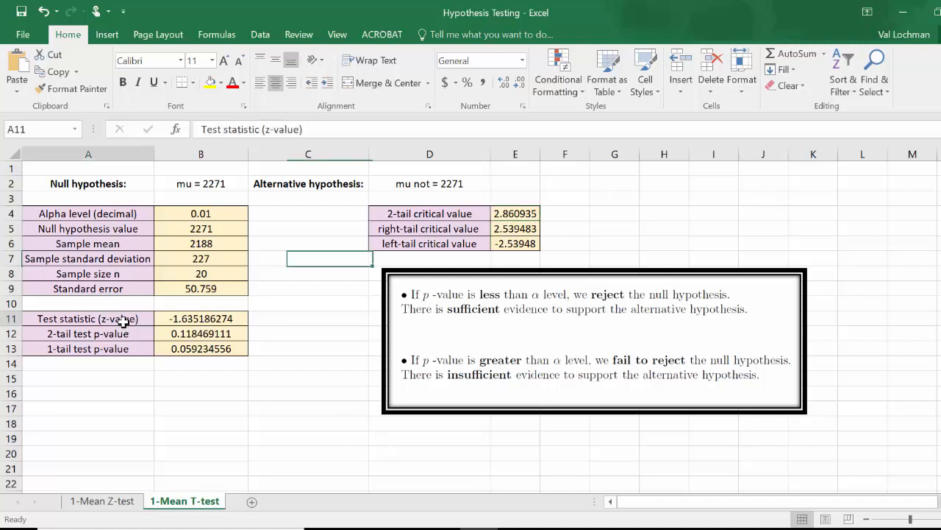
left_click(265, 129)
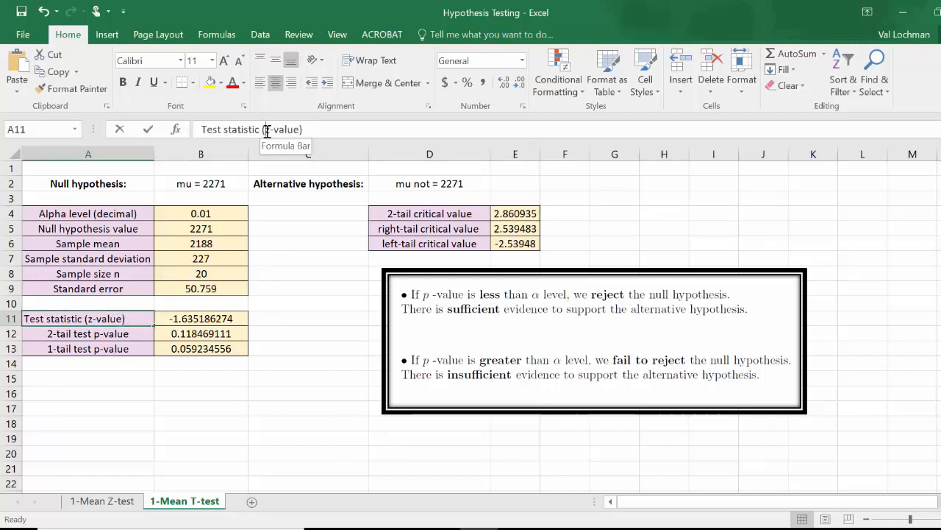
type("t")
key("Return")
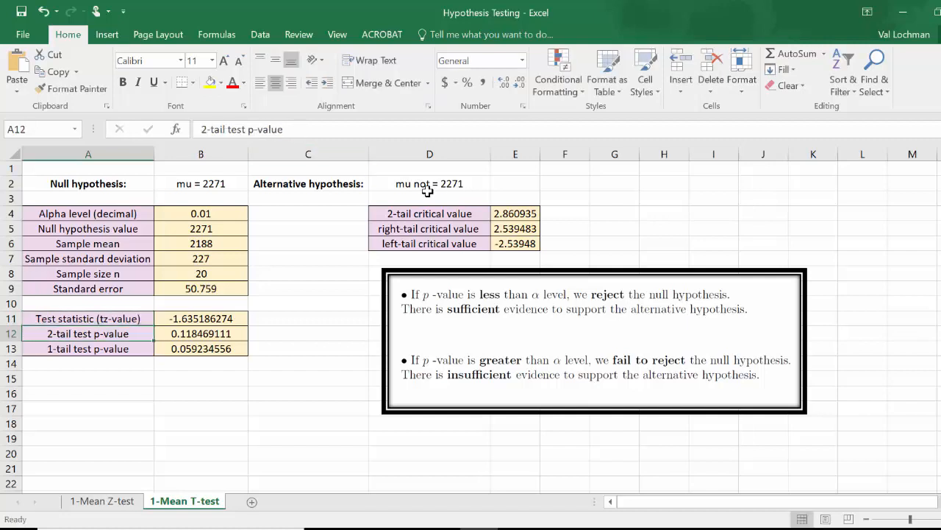
left_click(129, 316)
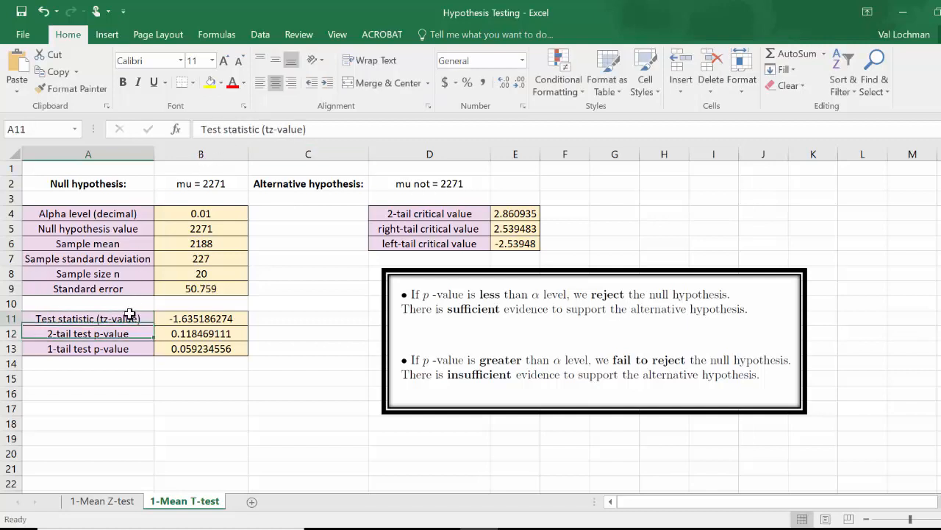
left_click(276, 127)
key("BackSpace")
key("Return")
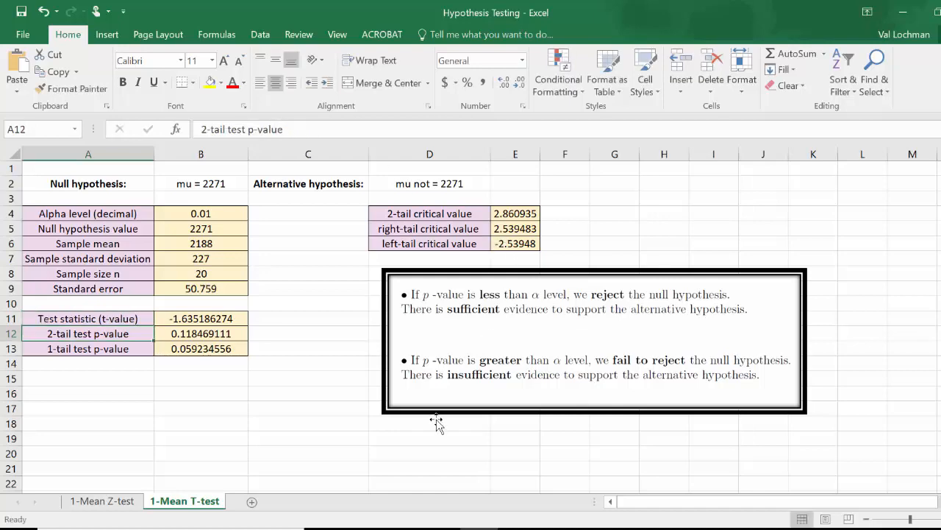
Switch to the MathXL homework and submit -2.86,2.86 as the critical values, consulting the 2-tail critical value in the Excel workbook.
key("alt+Tab")
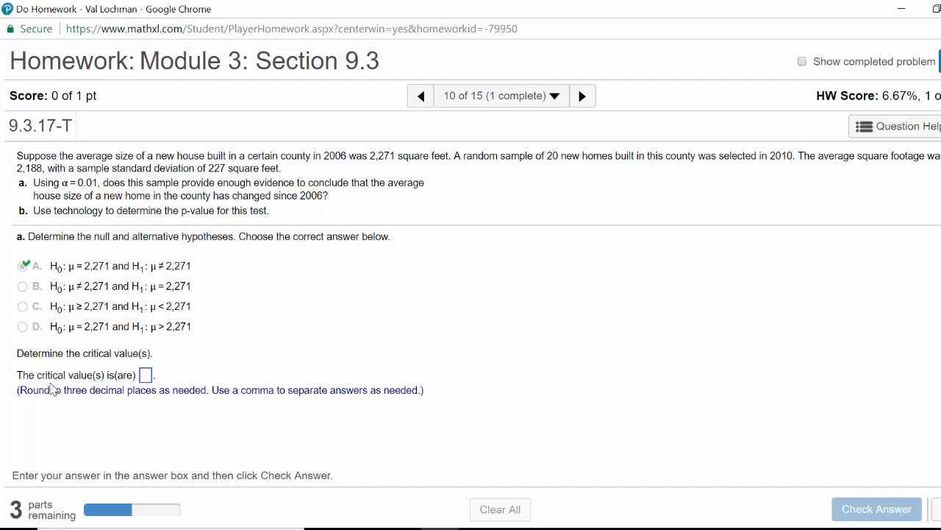
left_click(147, 376)
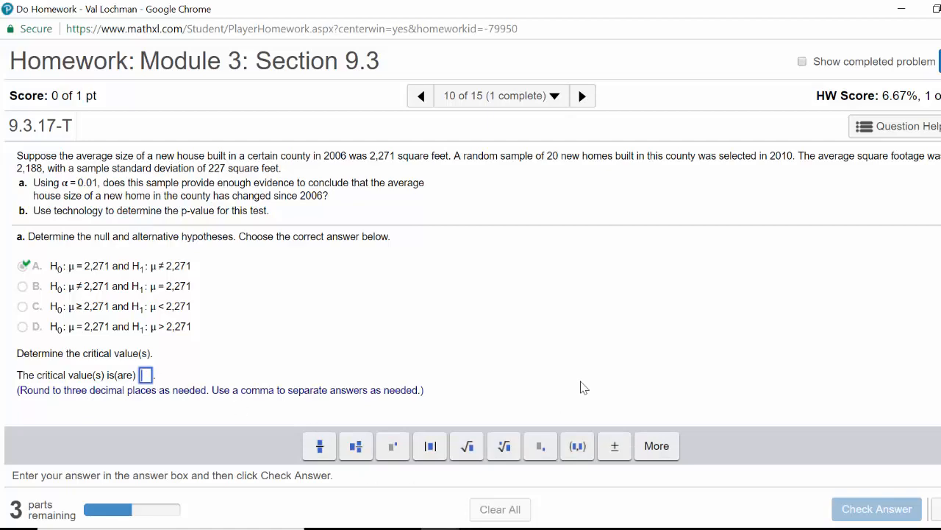
key("alt+Tab")
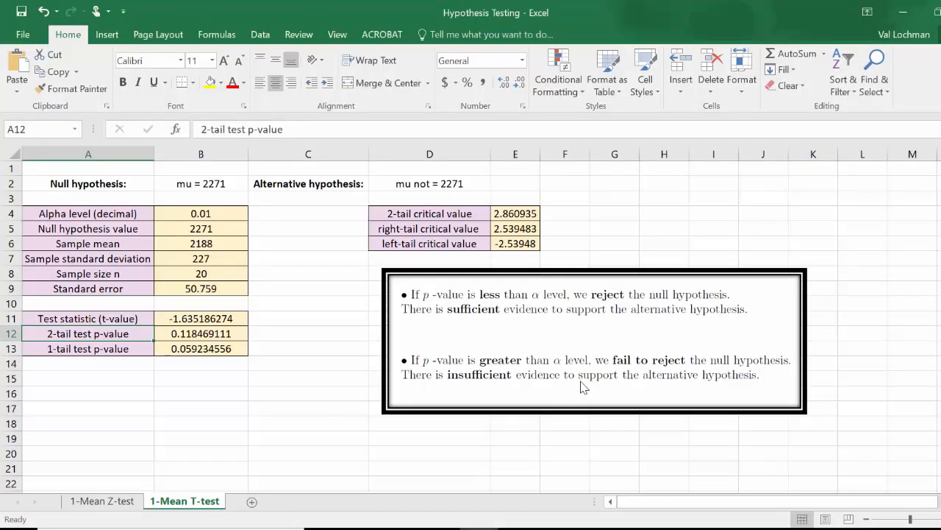
key("alt+Tab")
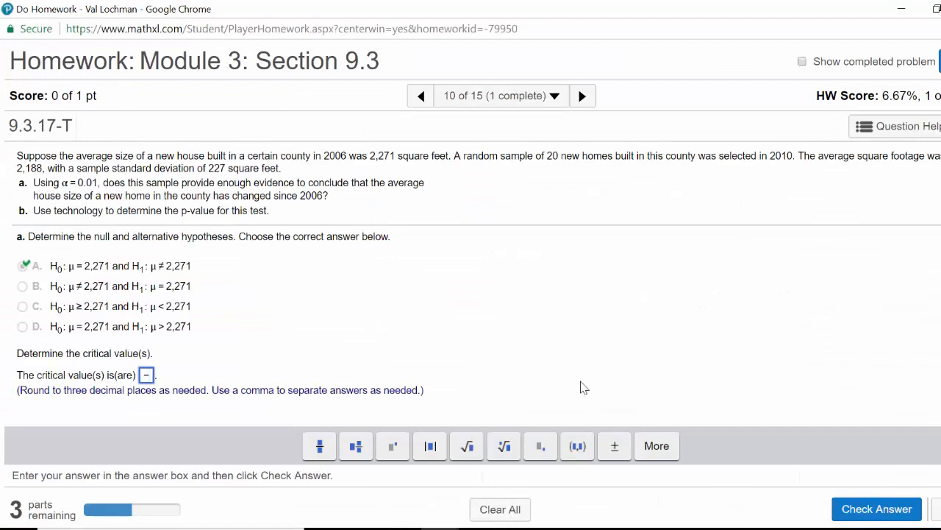
key("alt+Tab")
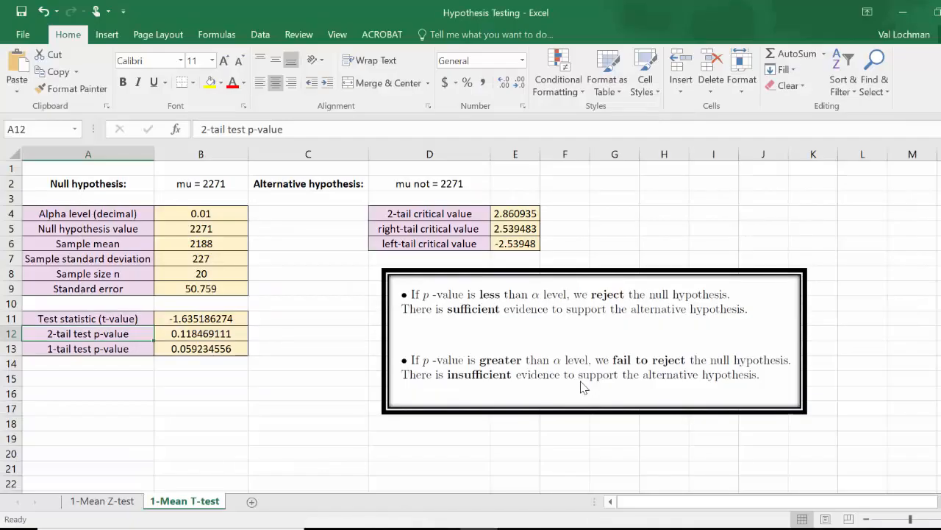
key("alt+Tab")
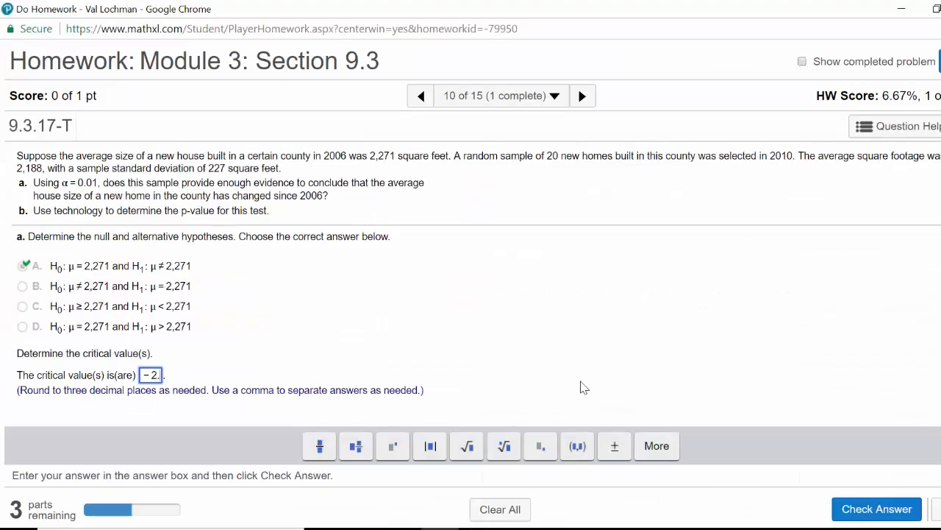
type("86,2.86")
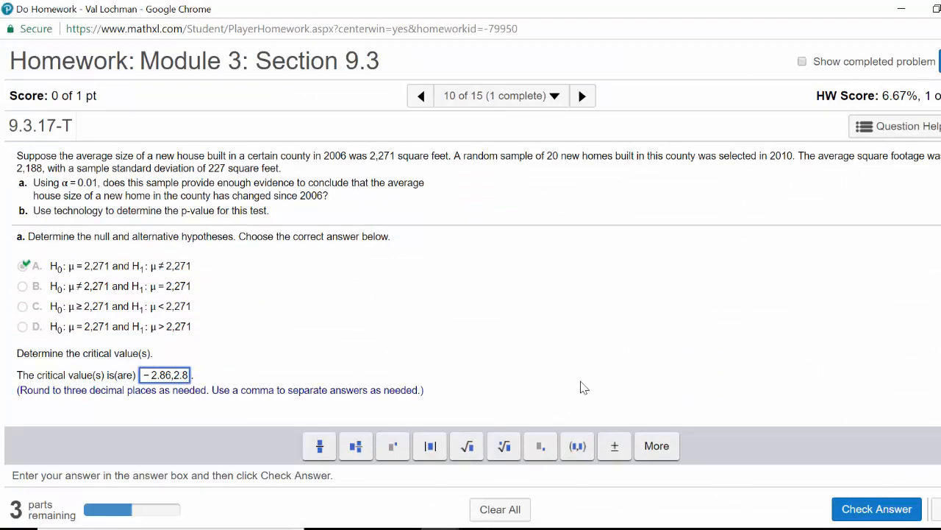
key("Return")
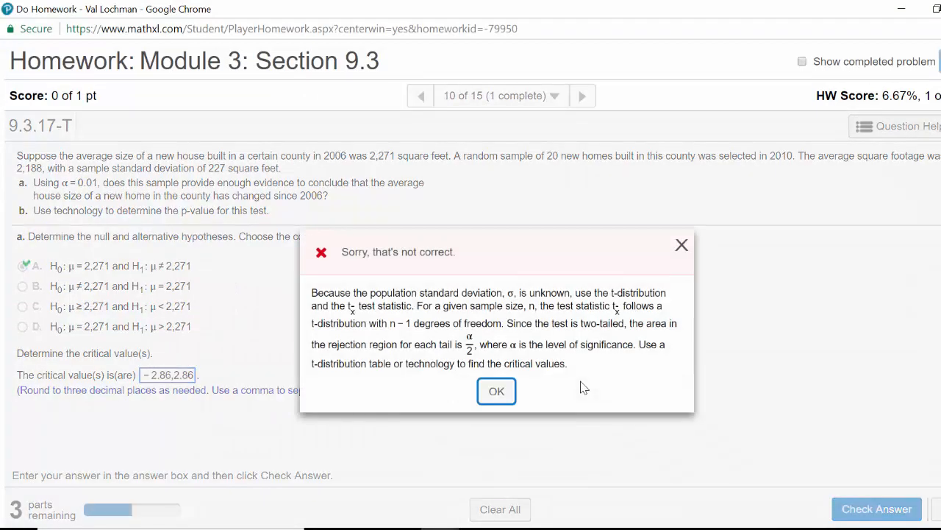
left_click(498, 391)
Recheck the 2-tail critical value in Excel, then correct the MathXL critical values to -2.861,2.861 and submit them.
key("alt+Tab")
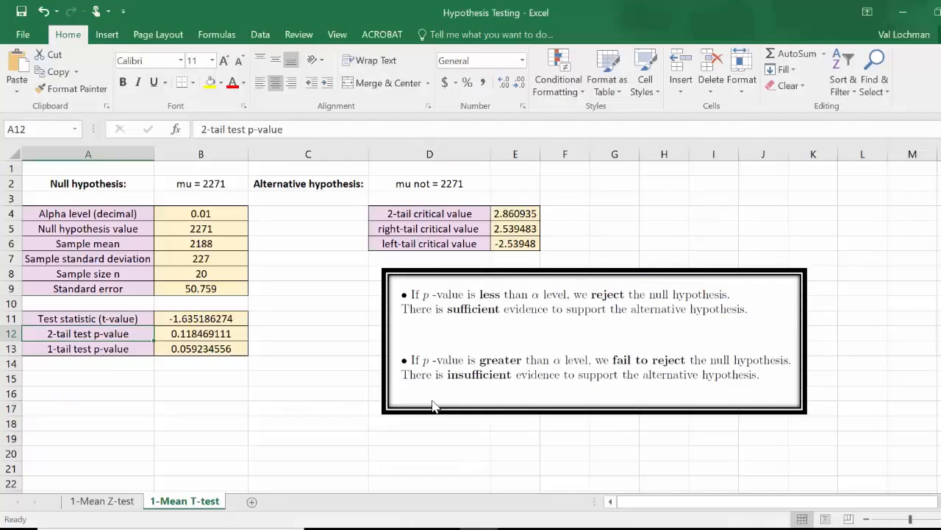
key("alt+Tab")
left_click(174, 379)
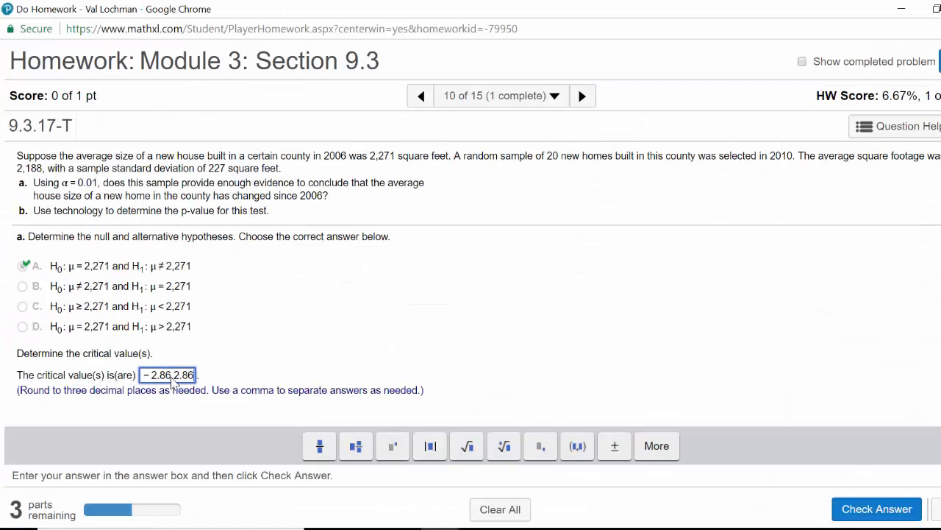
type("1")
key("Left")
key("Left")
key("Left")
key("Left")
key("Left")
key("Left")
type("1")
key("Return")
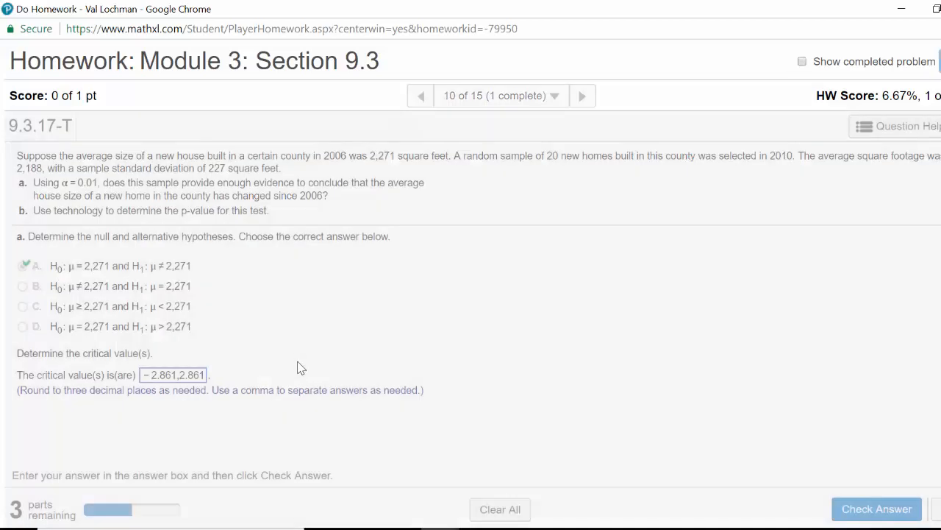
left_click(496, 343)
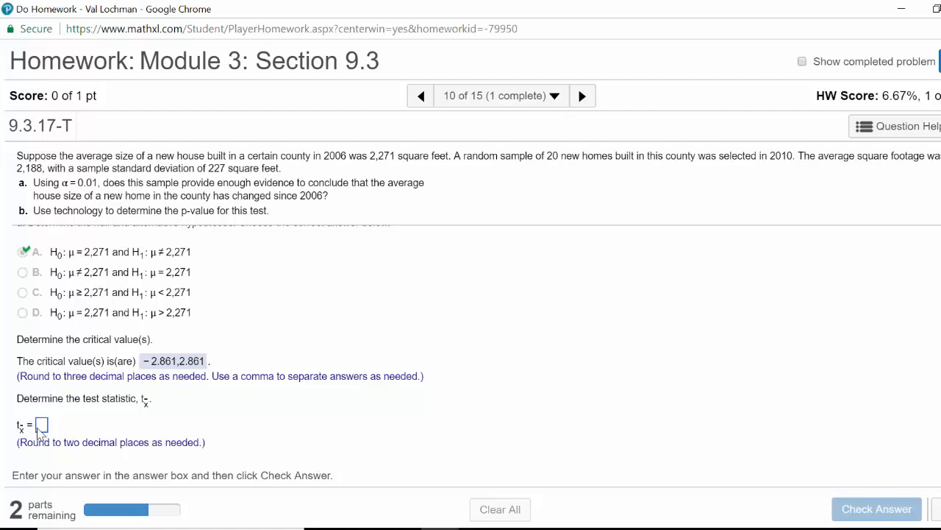
Look up the test statistic in B11 of the Excel workbook and submit -1.64 as the test statistic in MathXL.
key("alt+Tab")
left_click(239, 321)
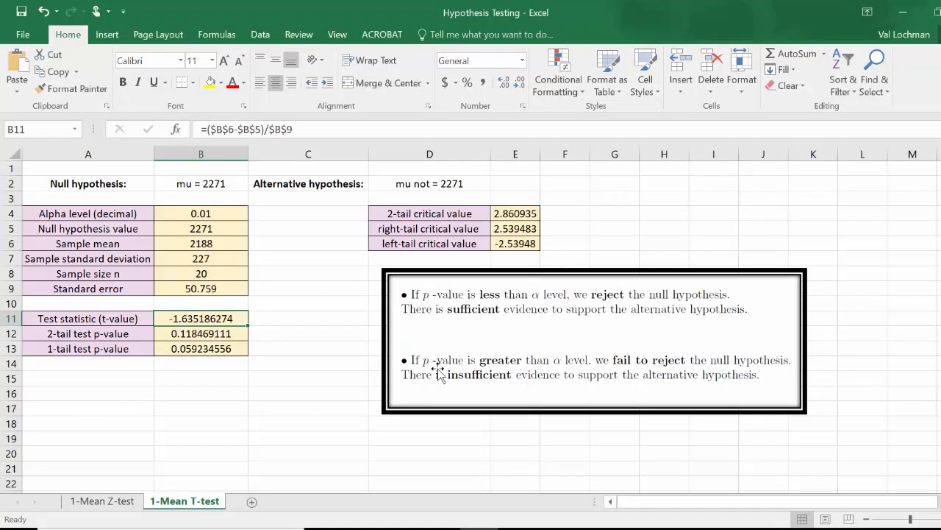
key("alt+Tab")
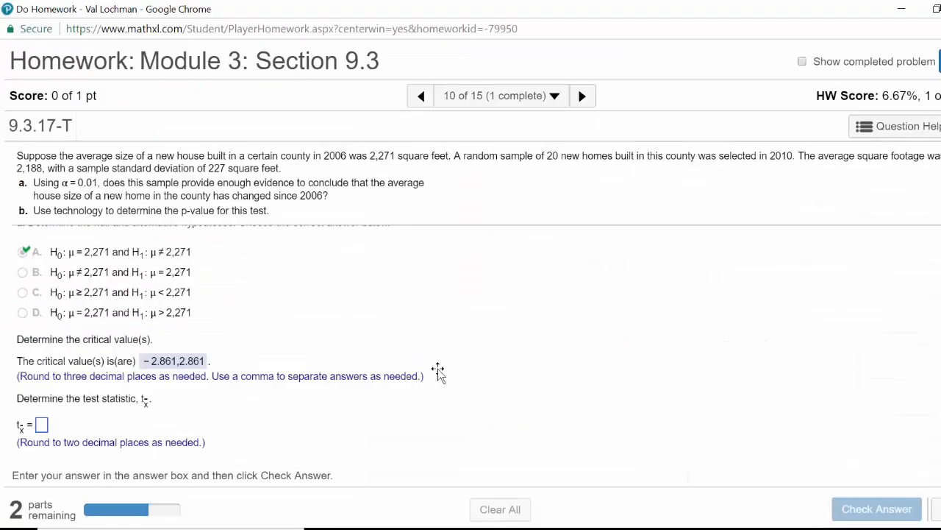
left_click(42, 426)
type("-1.")
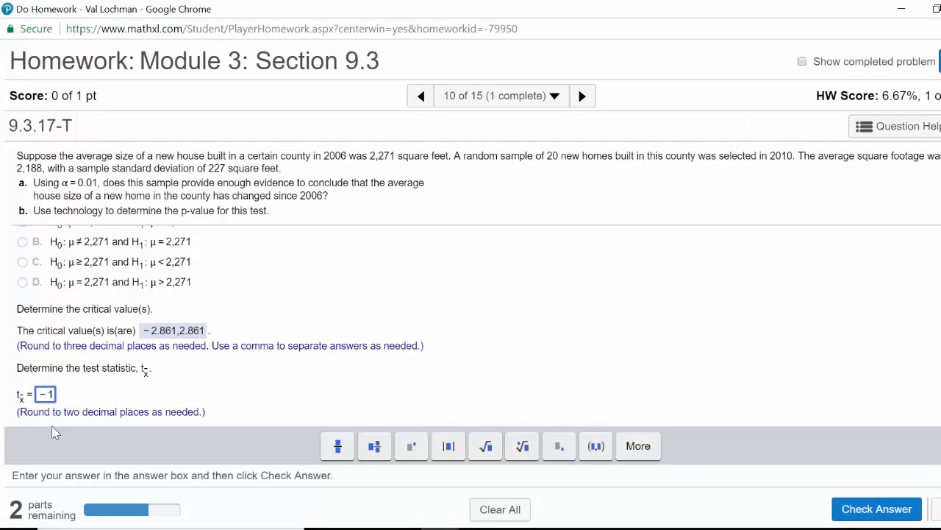
type("64")
key("Return")
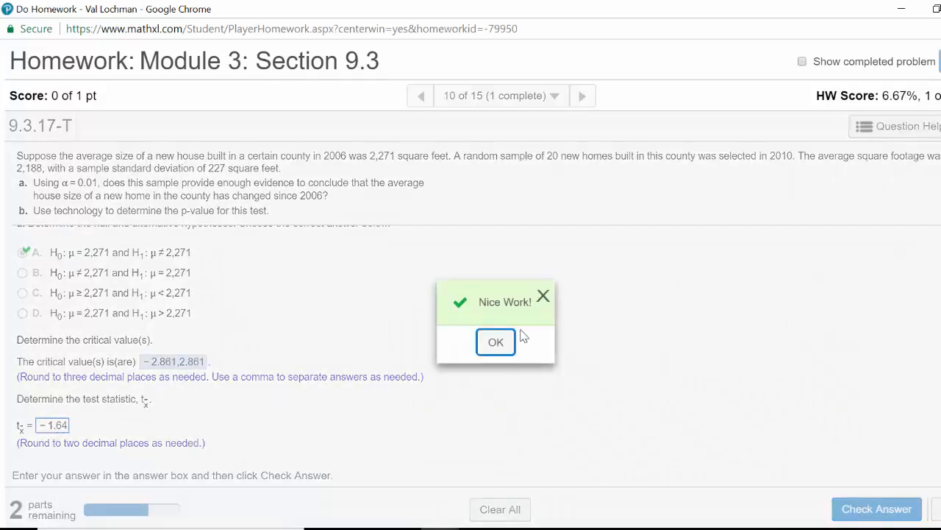
left_click(495, 346)
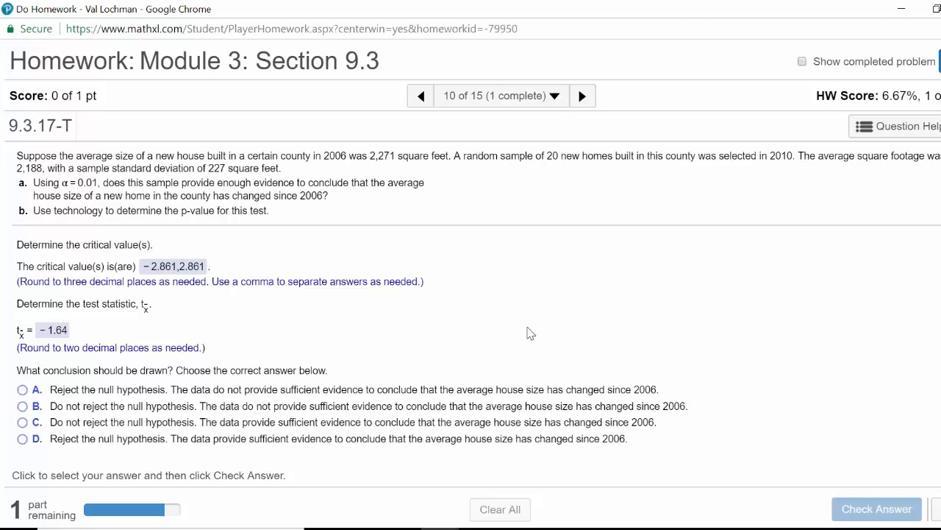
Submit conclusion B: do not reject the null hypothesis, as the data do not provide sufficient evidence of a changed average house size.
left_click(23, 406)
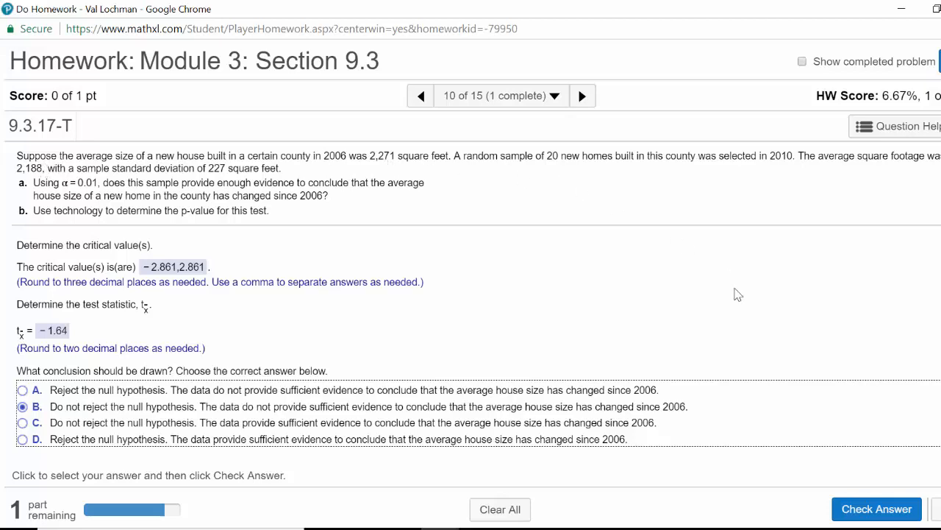
left_click(877, 512)
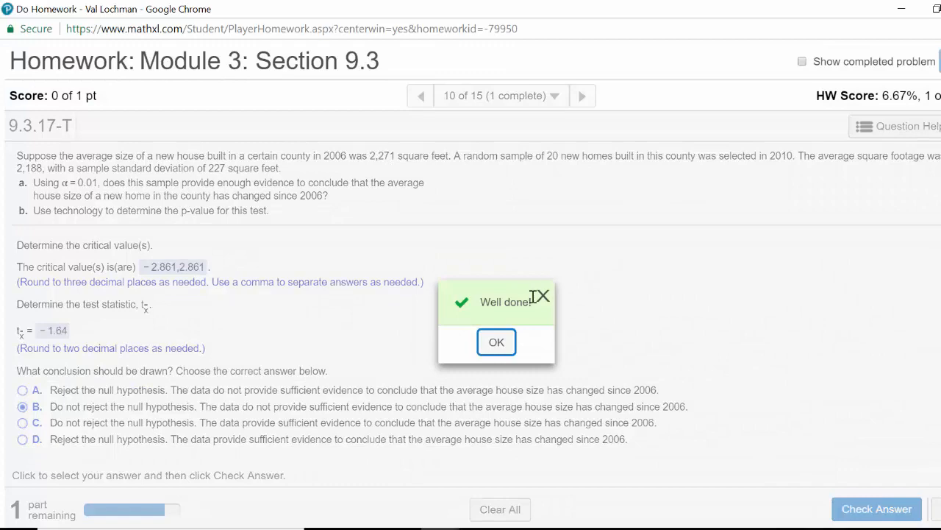
left_click(540, 296)
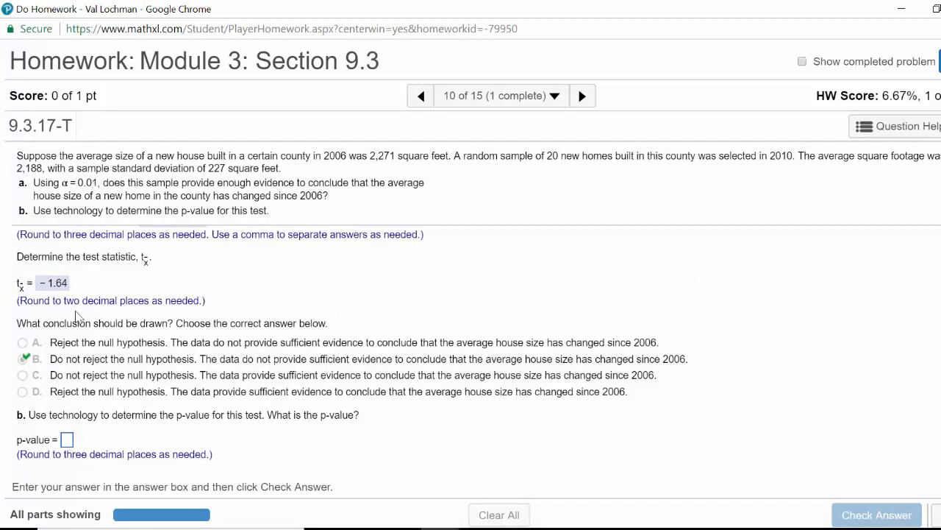
Look up the 2-tail test p-value in B12 of the Excel workbook and submit .118 as the p-value in MathXL.
left_click(67, 440)
key("alt+Tab")
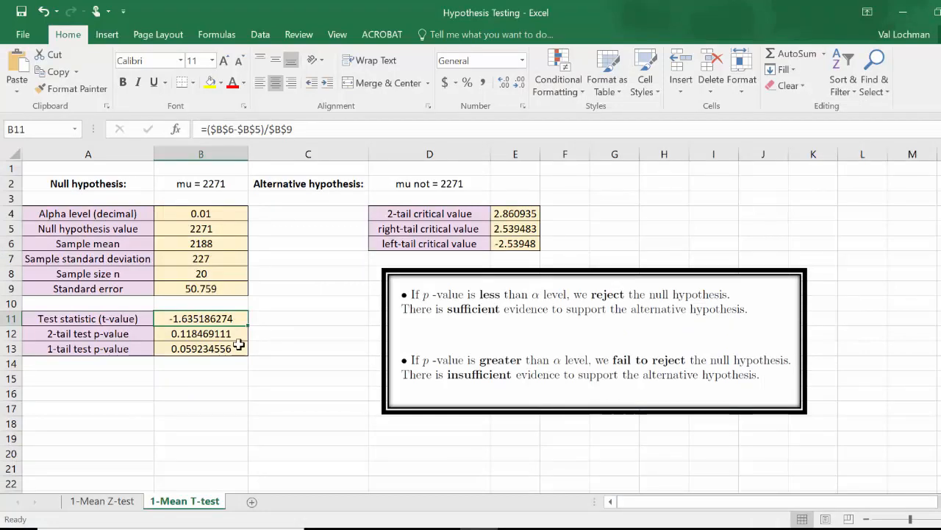
left_click(184, 339)
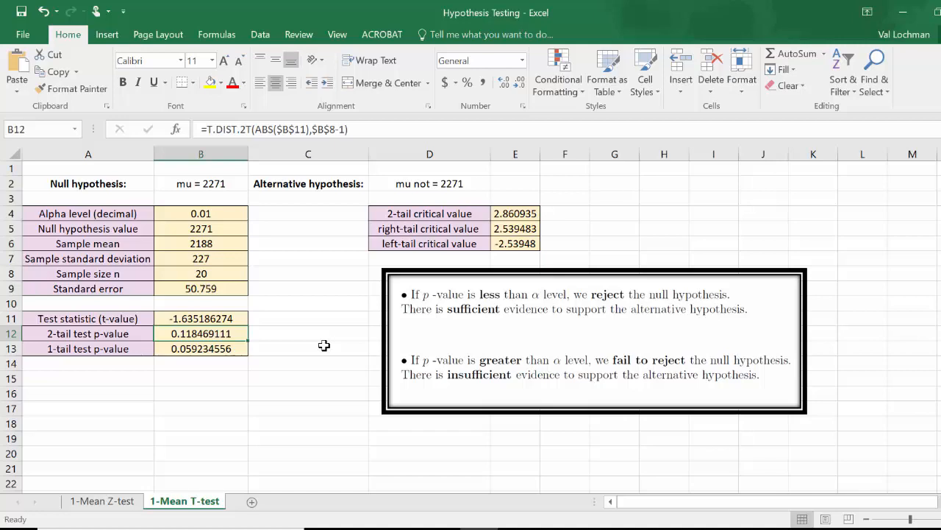
key("alt+Tab")
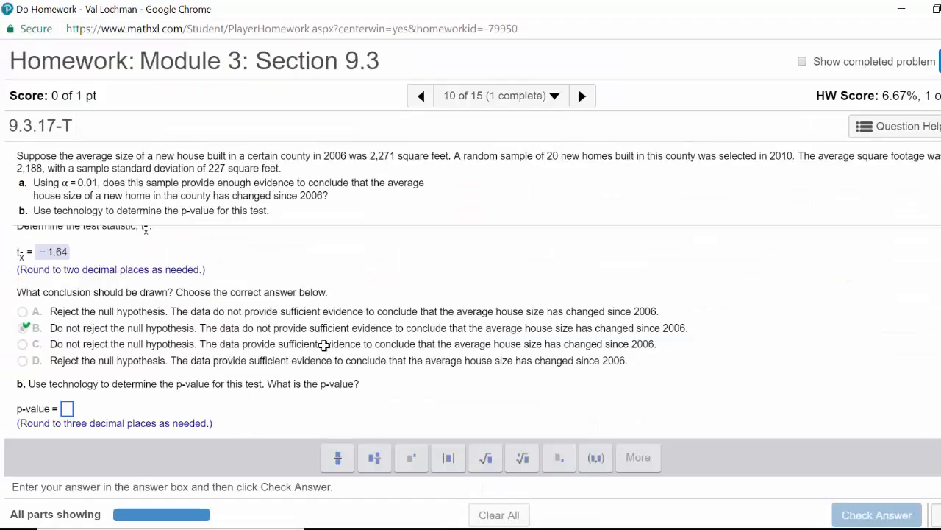
key("alt+Tab")
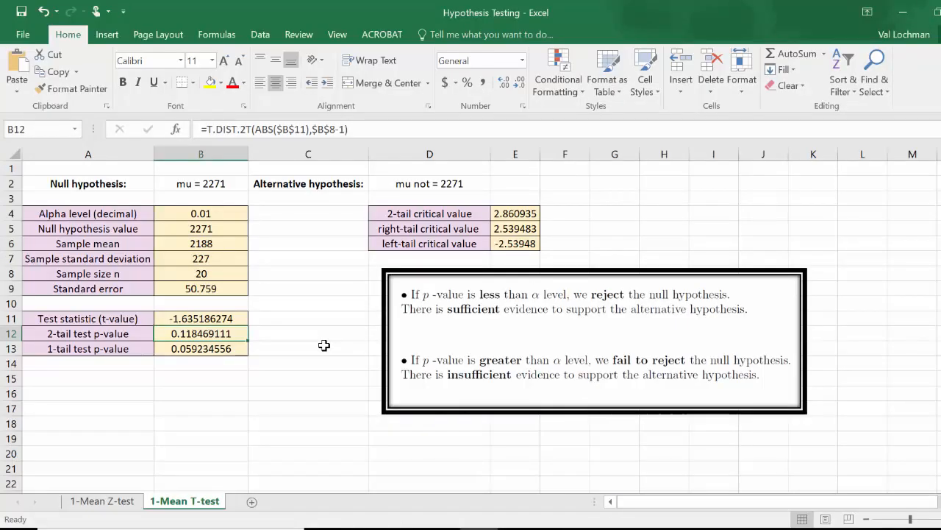
key("alt+Tab")
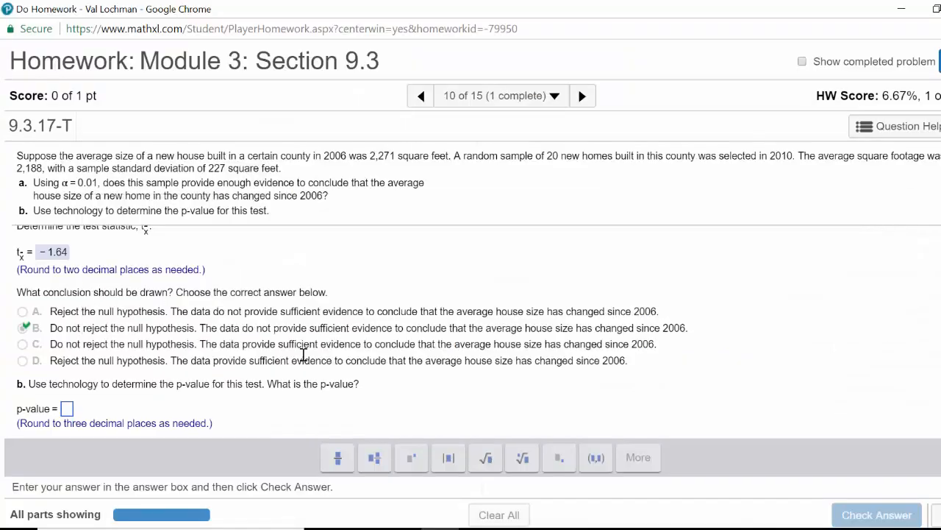
left_click(68, 408)
type(".11")
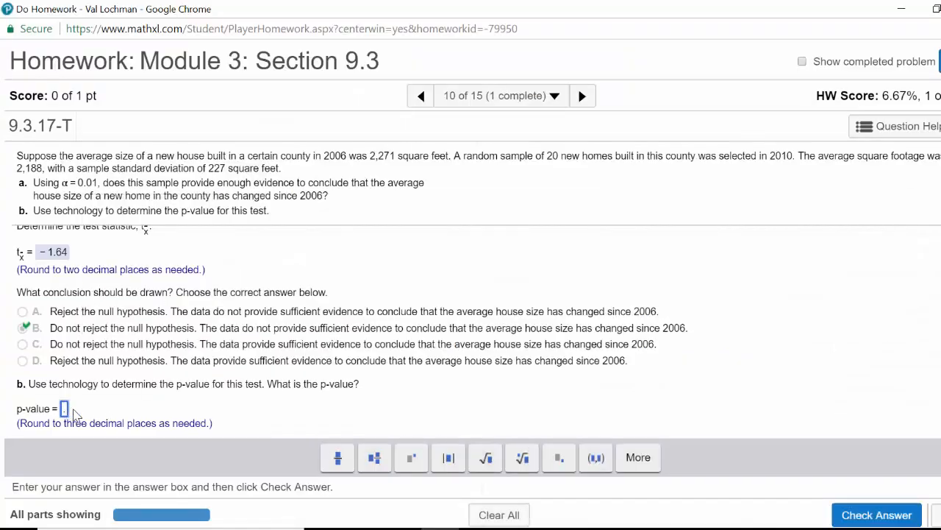
type("8")
key("Return")
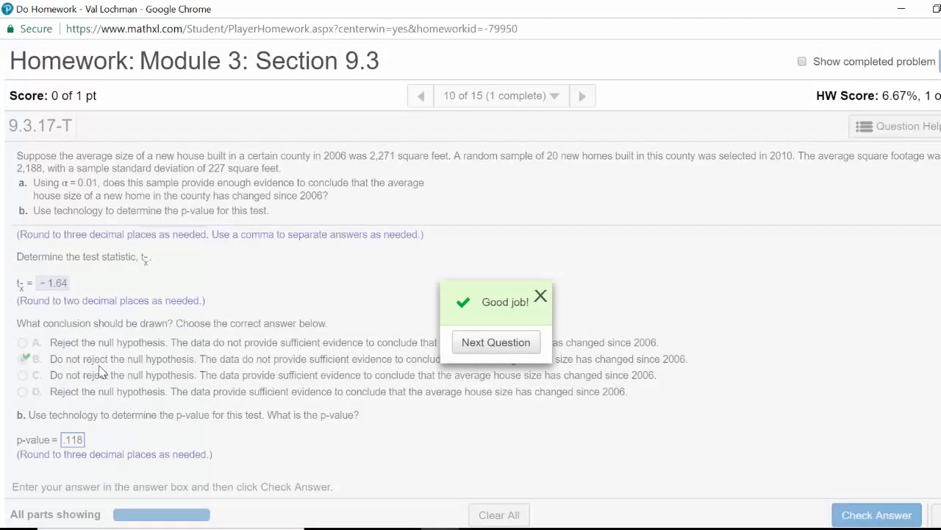
left_click(544, 299)
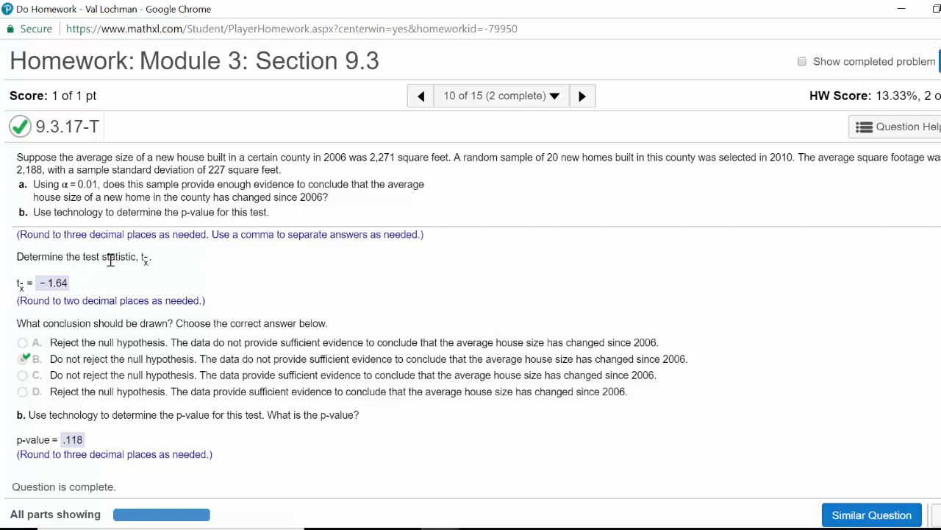
scroll(338, 303, "up", 2)
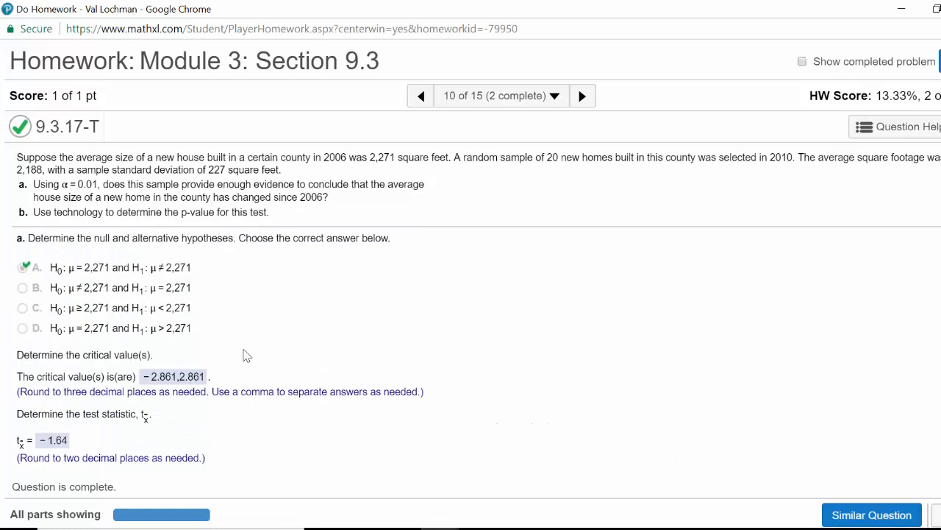